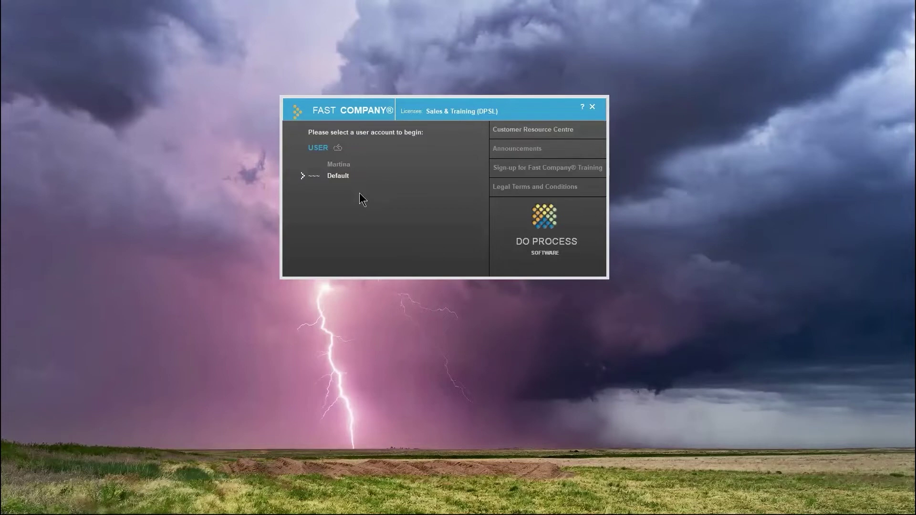
Sign in as the Default user and open the Virtual Minute Book category configuration
{"action": "double_click", "coordinate": [339, 176]}
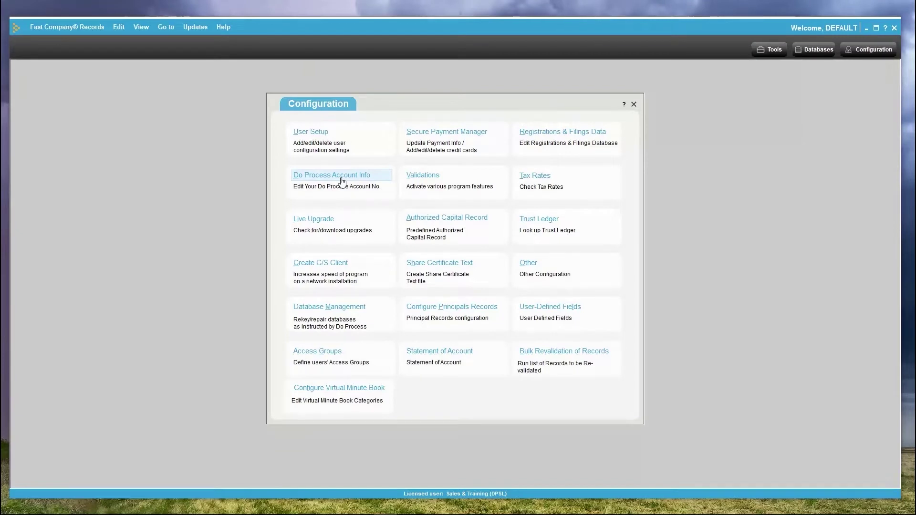
{"action": "left_click", "coordinate": [360, 390]}
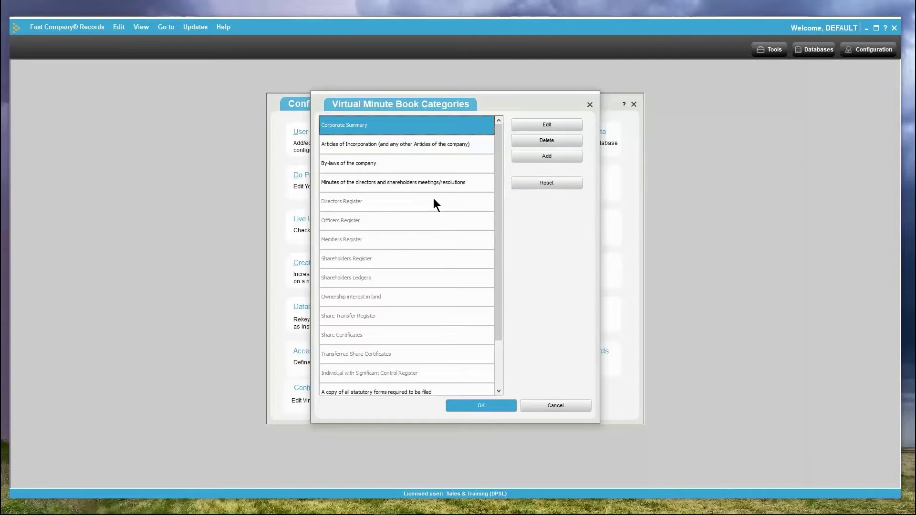
Rename the category to 'Articles of Incorporation', removing '(and any other Articles of the company)'
{"action": "left_click", "coordinate": [419, 147]}
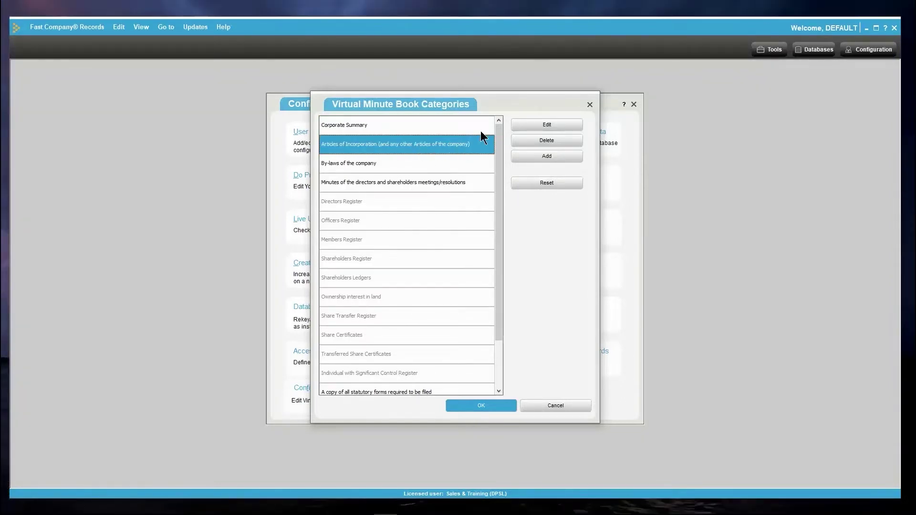
{"action": "left_click", "coordinate": [521, 126]}
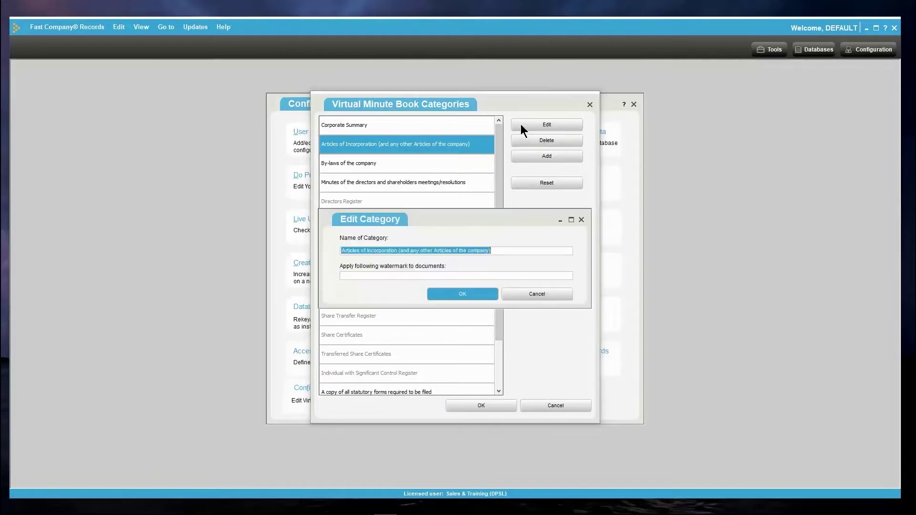
{"action": "left_click", "coordinate": [508, 250]}
{"action": "key", "text": "BackSpace"}
{"action": "key", "text": "BackSpace"}
{"action": "key", "text": "BackSpace"}
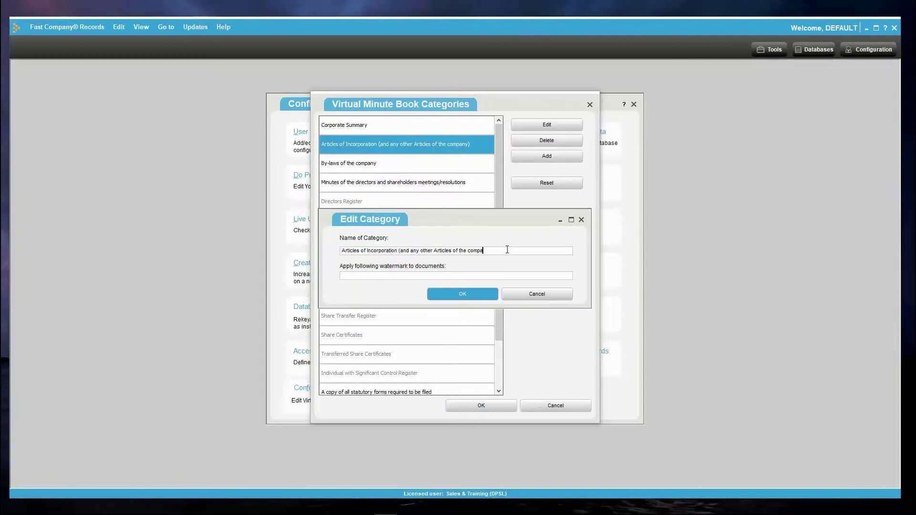
{"action": "key", "text": "BackSpace"}
{"action": "key", "text": "BackSpace"}
{"action": "key", "text": "BackSpace"}
{"action": "key", "text": "BackSpace"}
{"action": "key", "text": "BackSpace"}
{"action": "key", "text": "BackSpace"}
{"action": "key", "text": "BackSpace"}
{"action": "key", "text": "BackSpace"}
{"action": "key", "text": "BackSpace"}
{"action": "key", "text": "BackSpace"}
{"action": "key", "text": "BackSpace"}
{"action": "key", "text": "BackSpace"}
{"action": "key", "text": "BackSpace"}
{"action": "key", "text": "BackSpace"}
{"action": "key", "text": "BackSpace"}
{"action": "key", "text": "BackSpace"}
{"action": "key", "text": "BackSpace"}
{"action": "key", "text": "BackSpace"}
{"action": "key", "text": "BackSpace"}
{"action": "key", "text": "BackSpace"}
{"action": "key", "text": "BackSpace"}
{"action": "key", "text": "BackSpace"}
{"action": "left_click", "coordinate": [443, 276]}
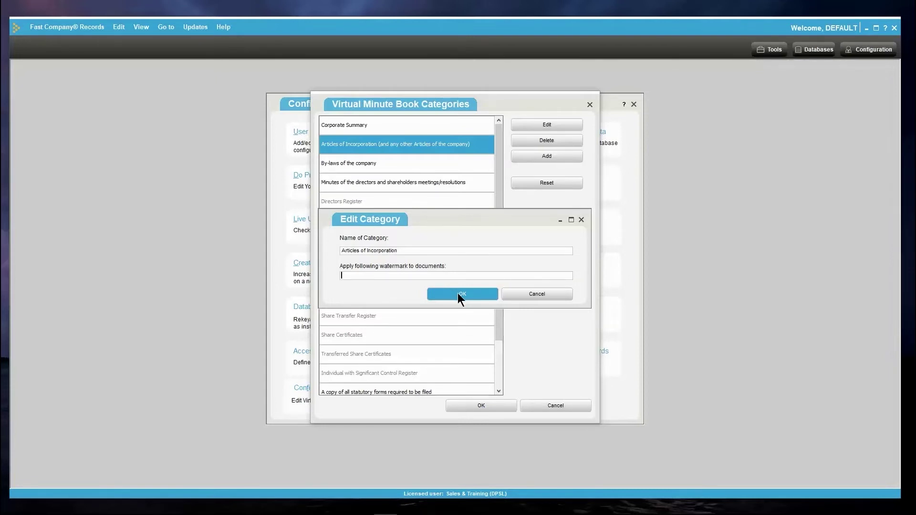
{"action": "left_click", "coordinate": [457, 293]}
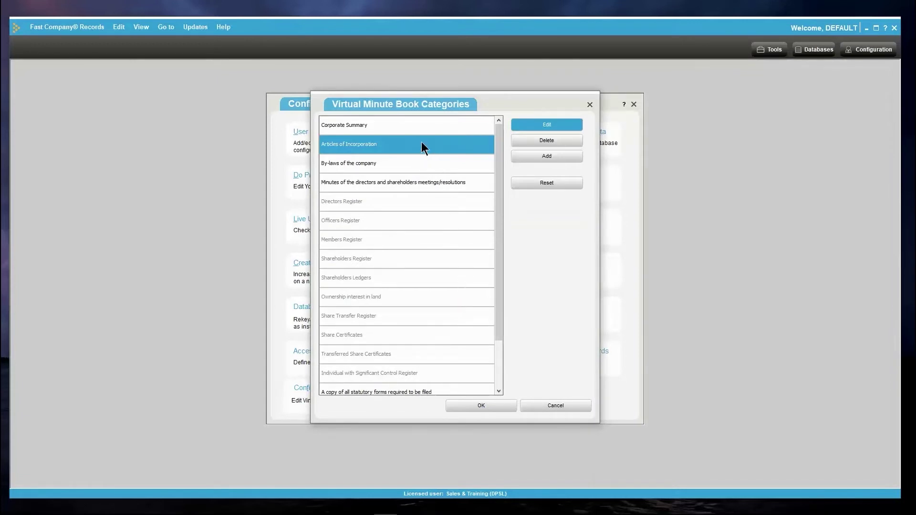
Delete the Corporate Summary category
{"action": "left_click", "coordinate": [423, 127]}
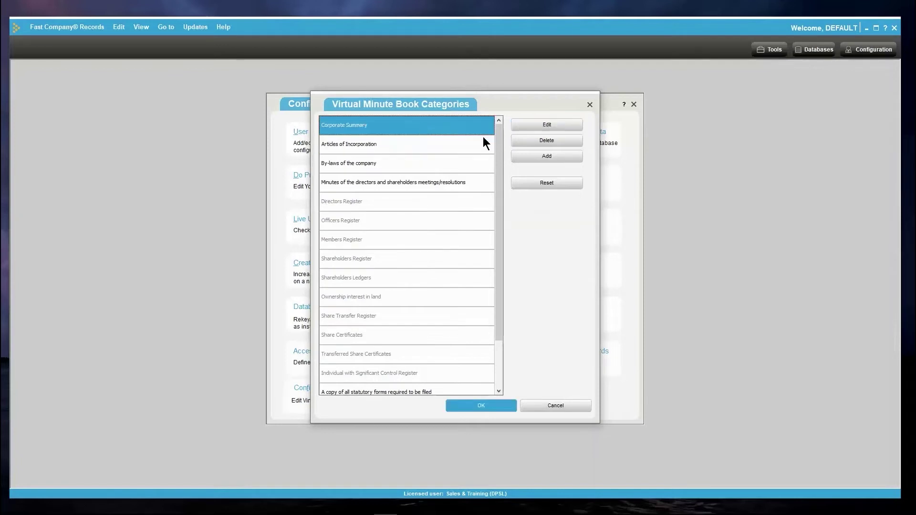
{"action": "left_click", "coordinate": [527, 140]}
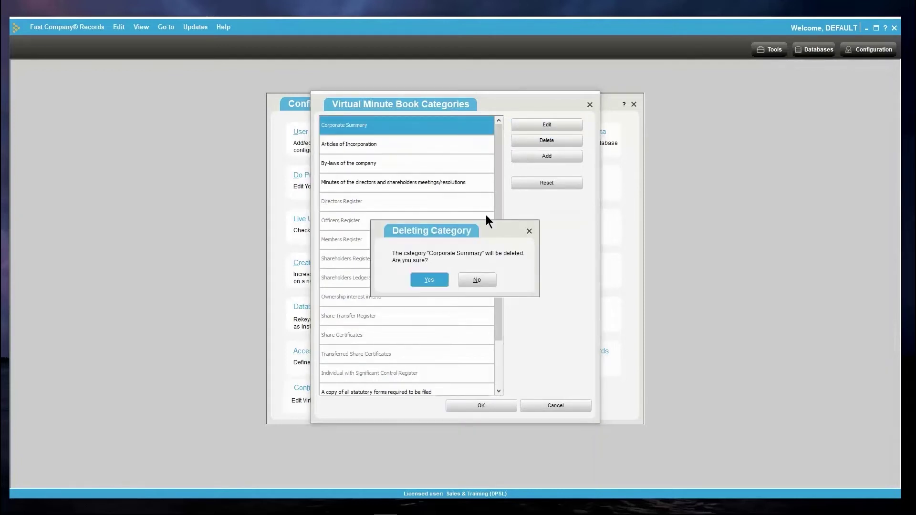
{"action": "left_click", "coordinate": [431, 281]}
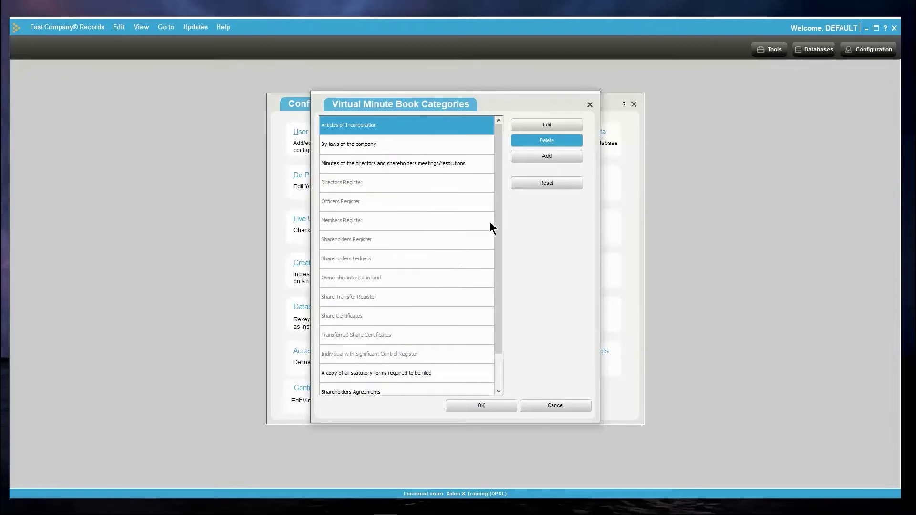
Add a 'Corporate Information' category and move it to the top of the list
{"action": "left_click", "coordinate": [536, 158]}
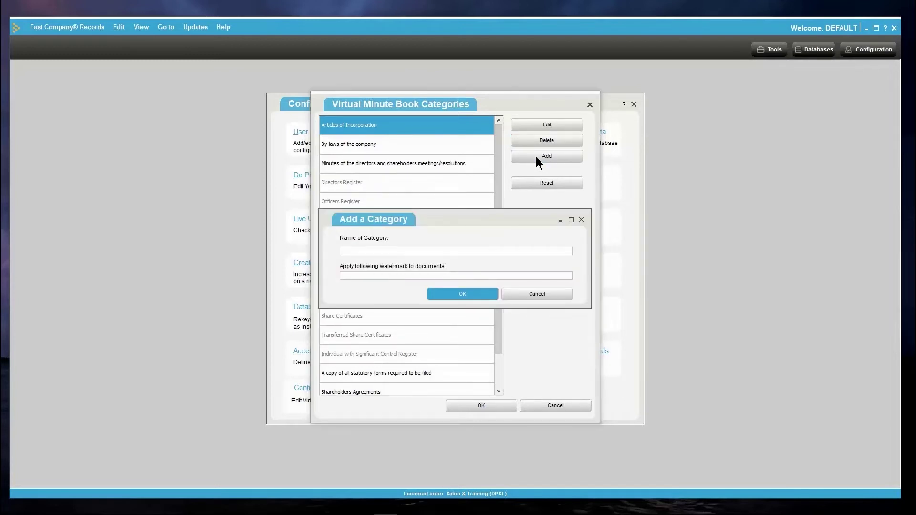
{"action": "type", "text": "Corporate Information"}
{"action": "left_click", "coordinate": [462, 295]}
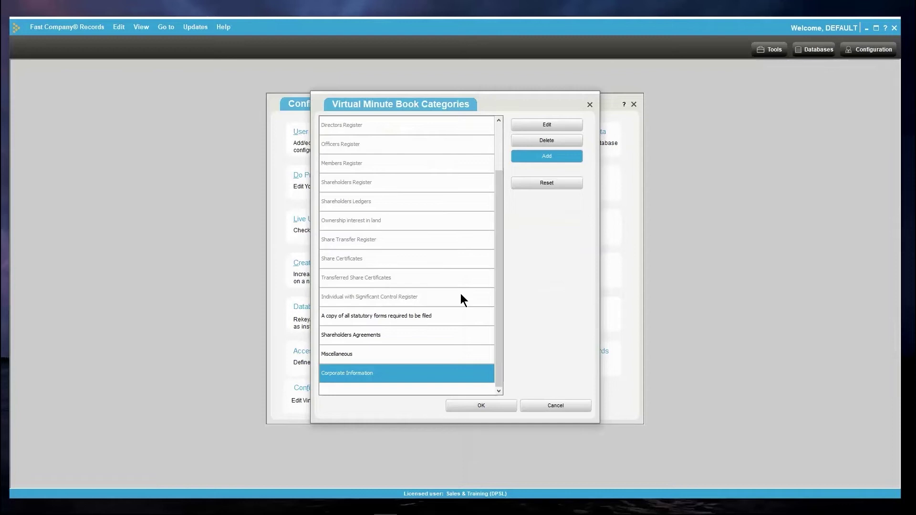
{"action": "left_click", "coordinate": [431, 376]}
{"action": "left_click_drag", "start_coordinate": [445, 302], "coordinate": [422, 197]}
{"action": "scroll", "coordinate": [425, 210], "scroll_direction": "up", "scroll_amount": 1}
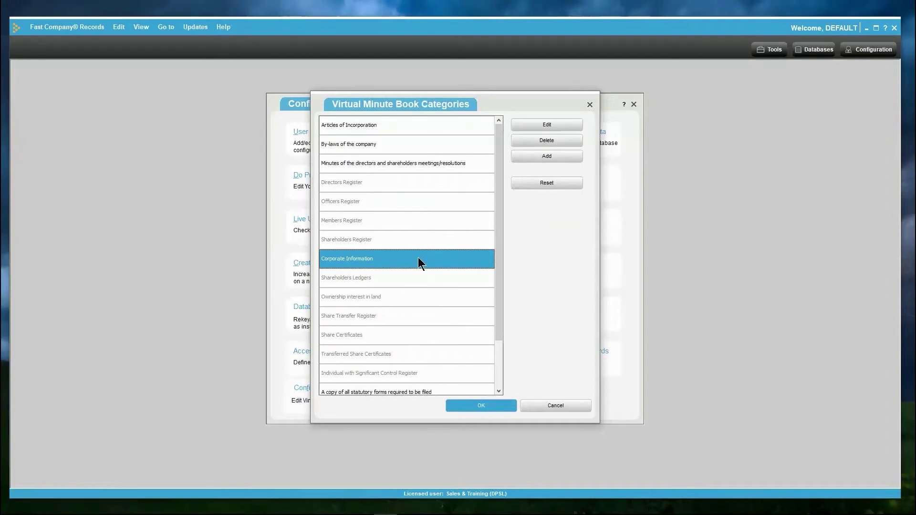
{"action": "left_click_drag", "start_coordinate": [392, 128], "coordinate": [390, 124]}
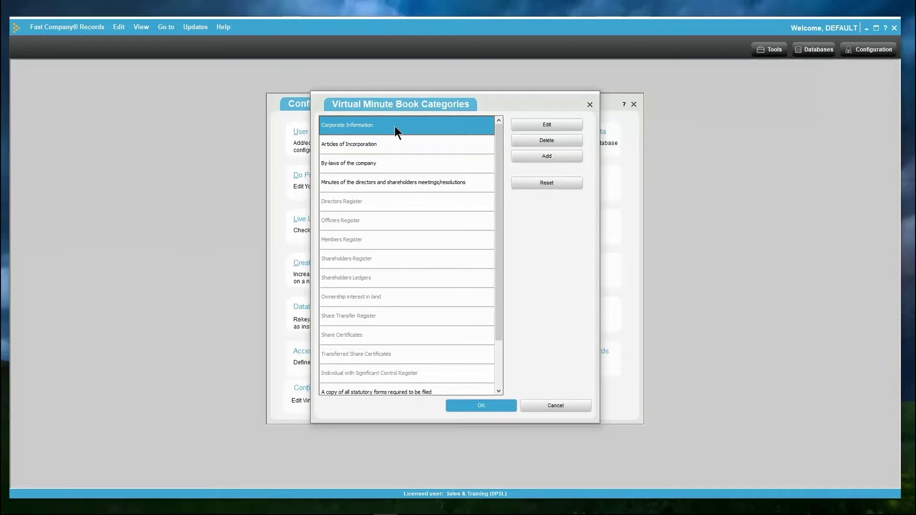
Reset categories to defaults, move Miscellaneous above the statutory forms category, and save
{"action": "left_click", "coordinate": [525, 183]}
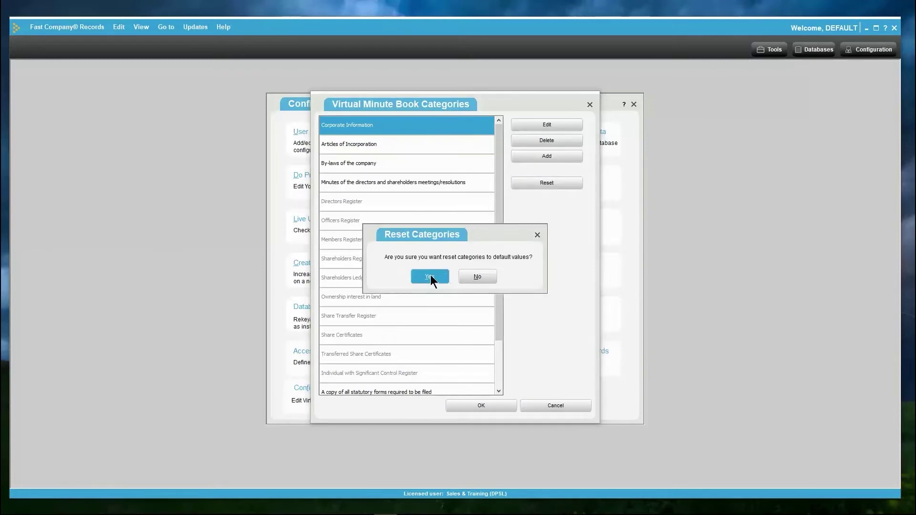
{"action": "left_click", "coordinate": [429, 276]}
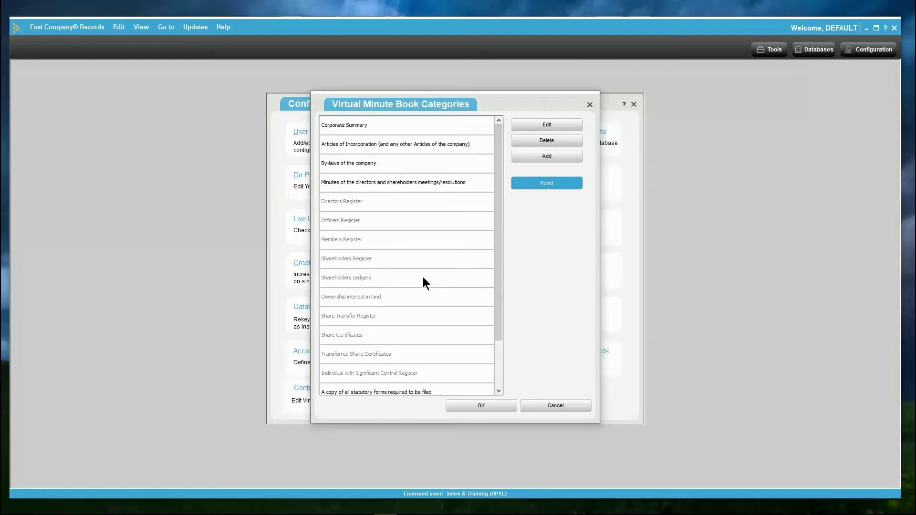
{"action": "scroll", "coordinate": [424, 284], "scroll_direction": "down", "scroll_amount": 3}
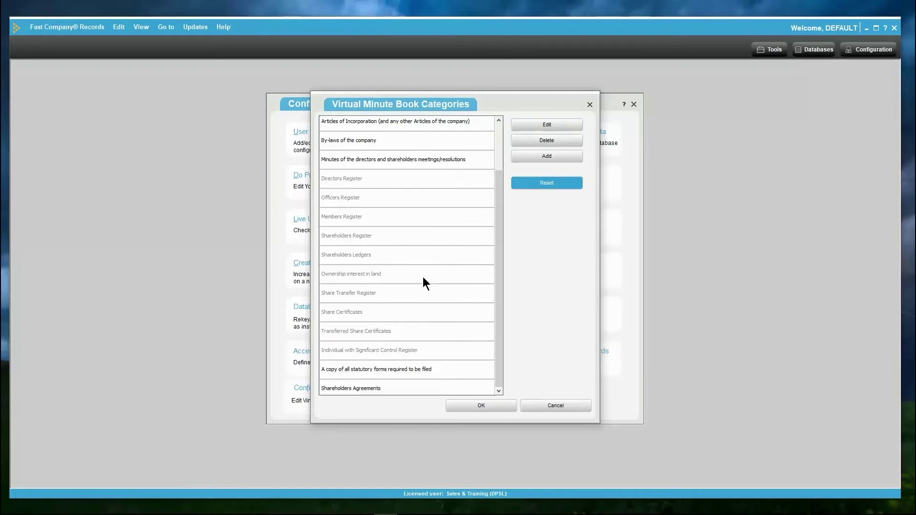
{"action": "left_click", "coordinate": [409, 372]}
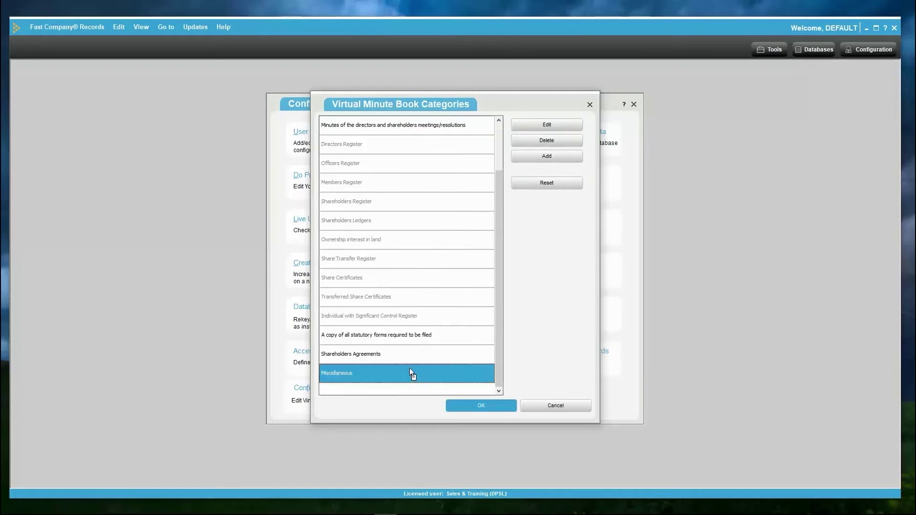
{"action": "left_click_drag", "start_coordinate": [413, 339], "coordinate": [406, 337]}
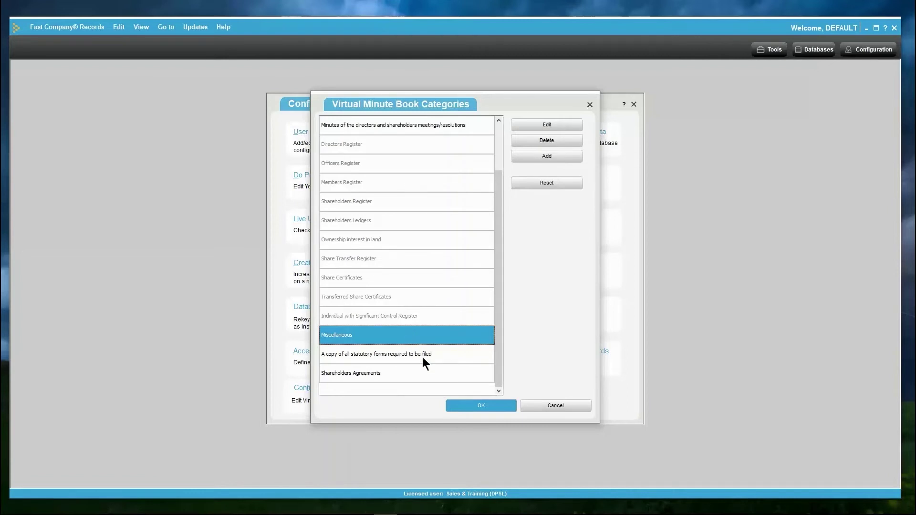
{"action": "left_click", "coordinate": [463, 404]}
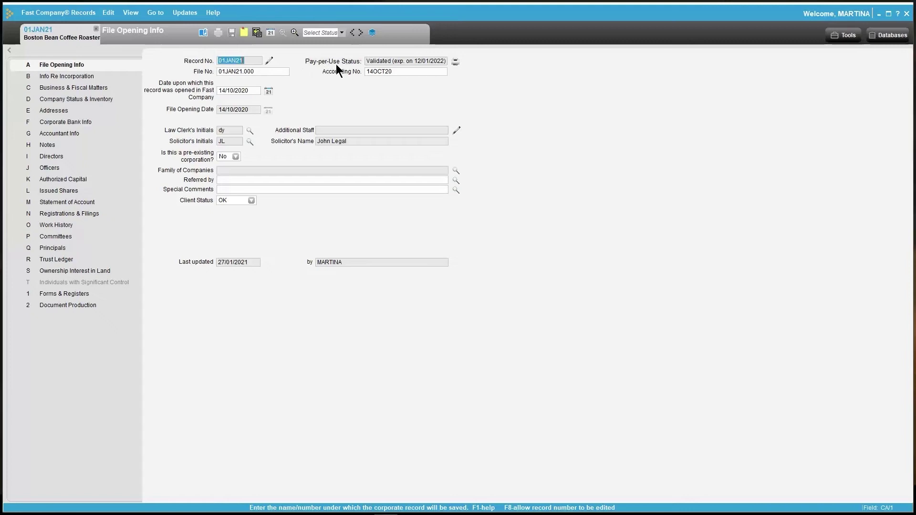
Go to the Boston Bean Coffee Roaster record's Document Production page
{"action": "left_click_drag", "start_coordinate": [366, 62], "coordinate": [449, 67]}
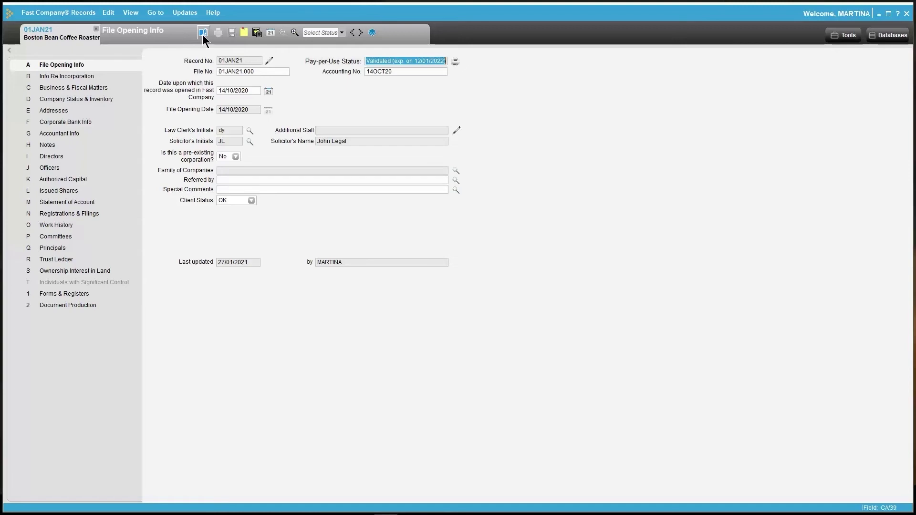
{"action": "left_click", "coordinate": [71, 304]}
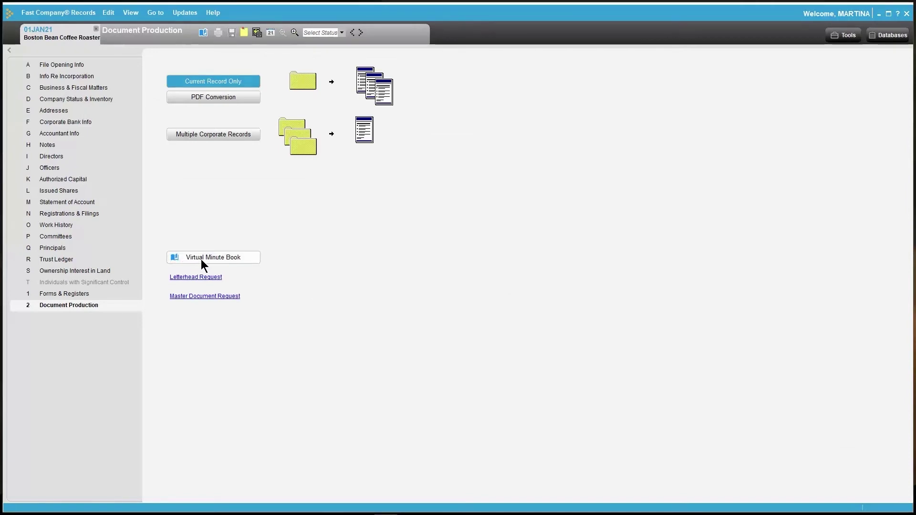
Open the Virtual Minute Book for Boston Bean Coffee Roaster
{"action": "left_click", "coordinate": [229, 260]}
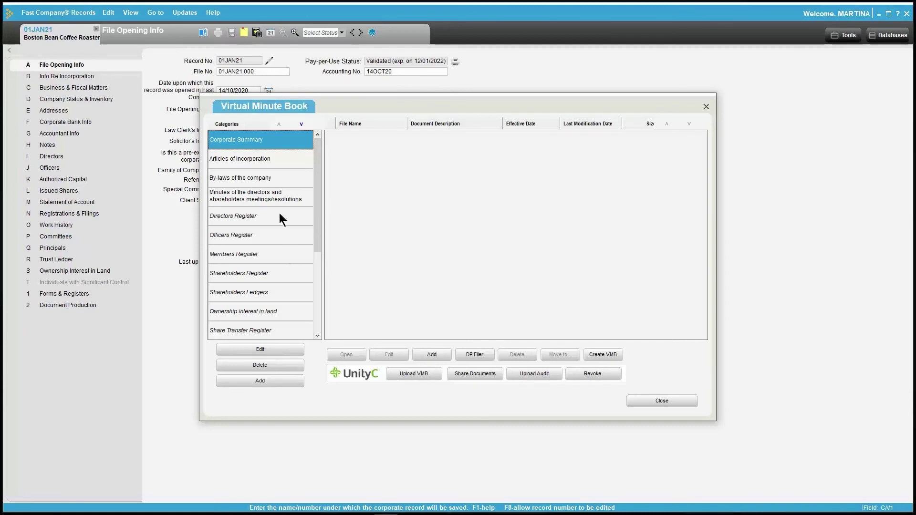
{"action": "left_click_drag", "start_coordinate": [257, 169], "coordinate": [258, 177]}
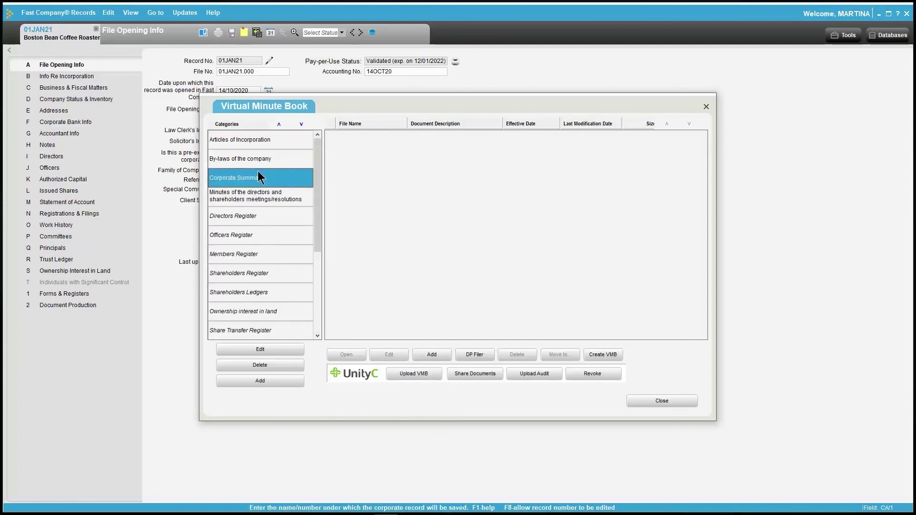
{"action": "left_click", "coordinate": [300, 124]}
{"action": "left_click", "coordinate": [280, 124]}
{"action": "left_click", "coordinate": [280, 123]}
{"action": "left_click", "coordinate": [280, 123]}
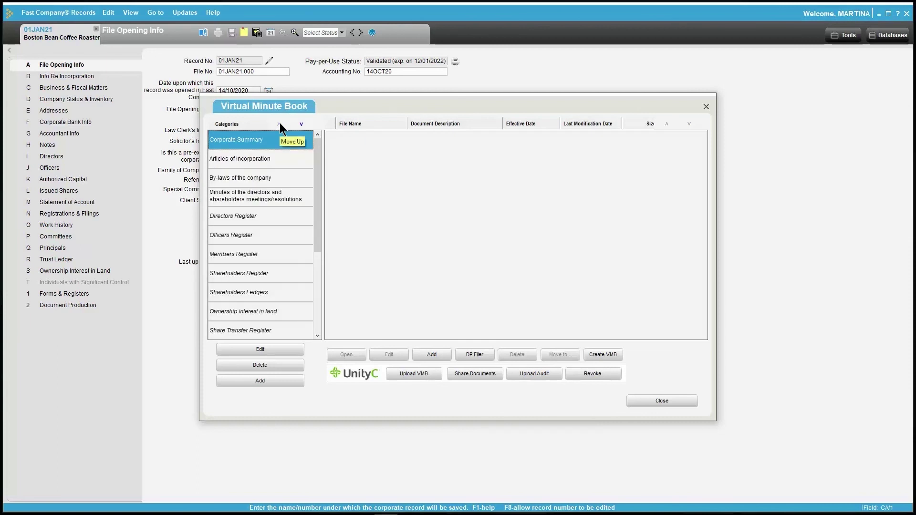